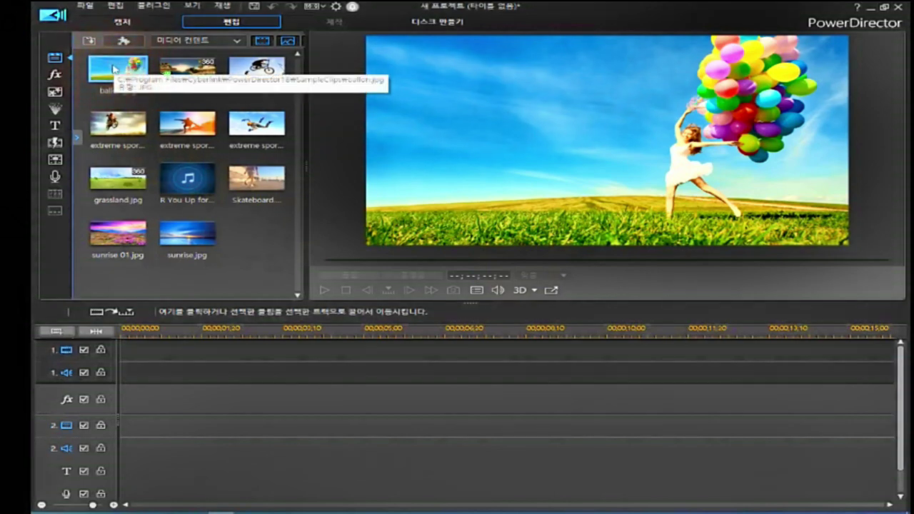
Remove all sample clips from the media library and import Sample(비디오).mp4, Sample정원.jpg and 구형TV.png.
key(ctrl+a)
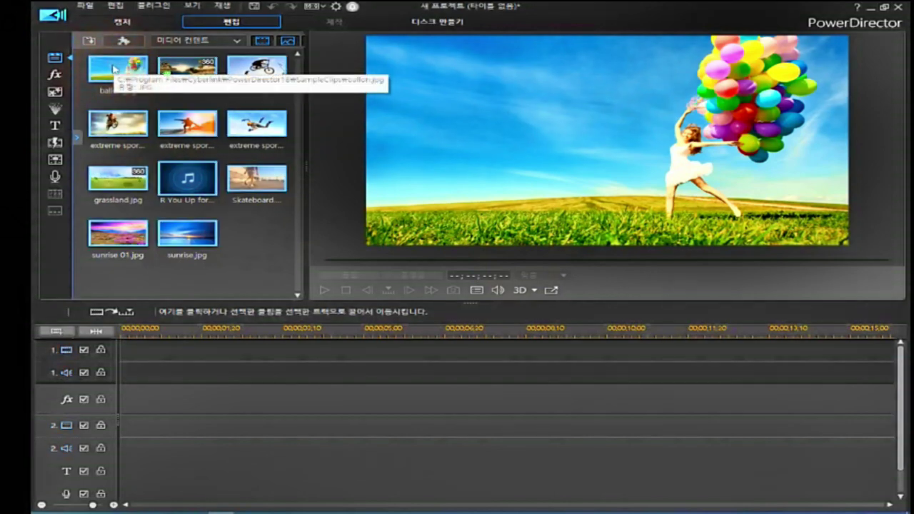
key(Delete)
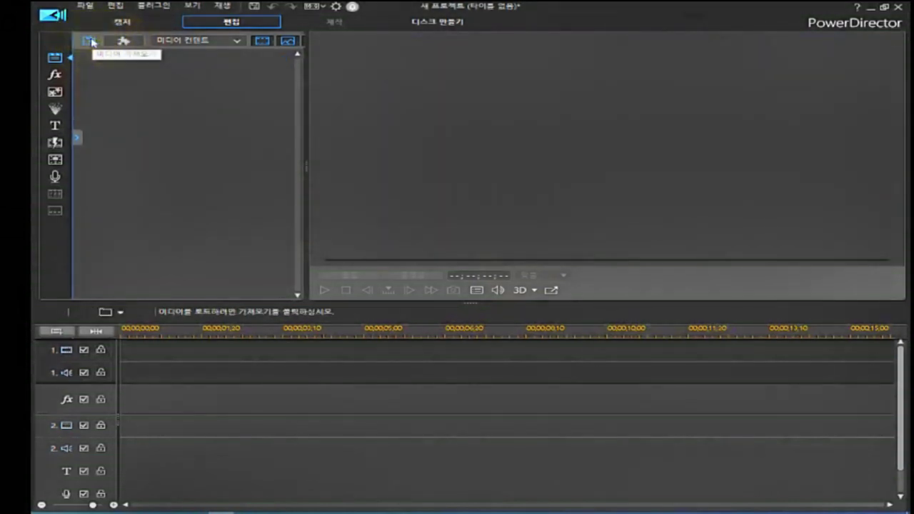
click(92, 41)
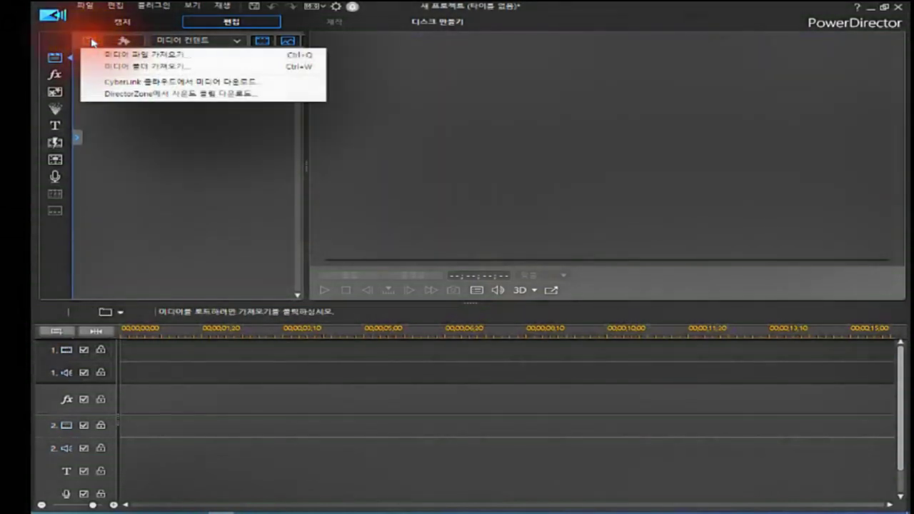
click(136, 58)
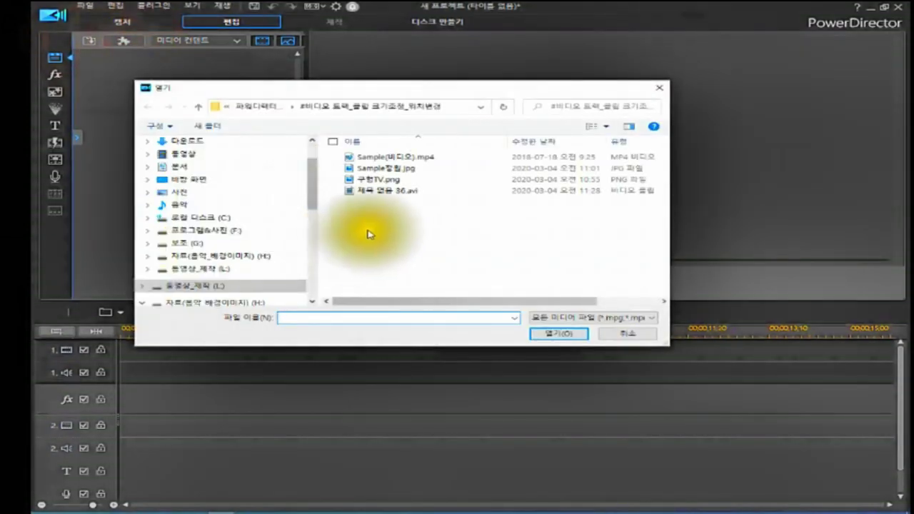
click(378, 156)
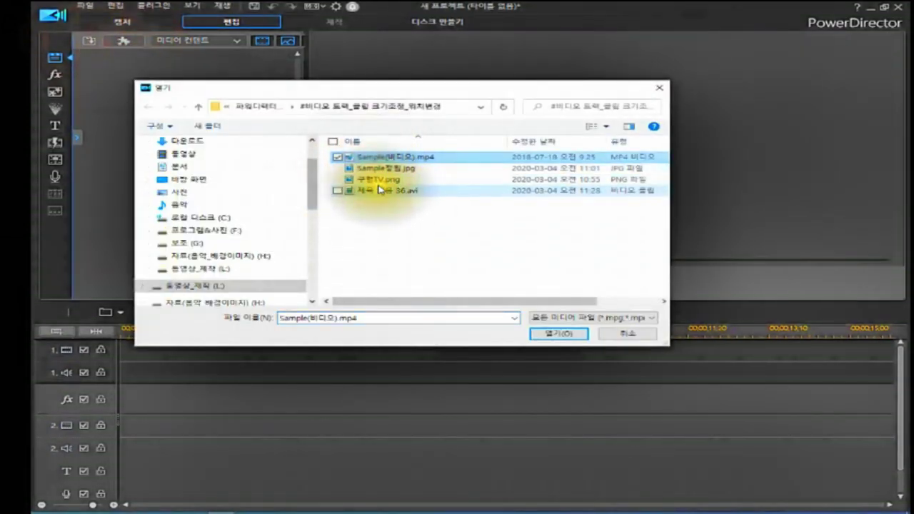
shift+click(378, 180)
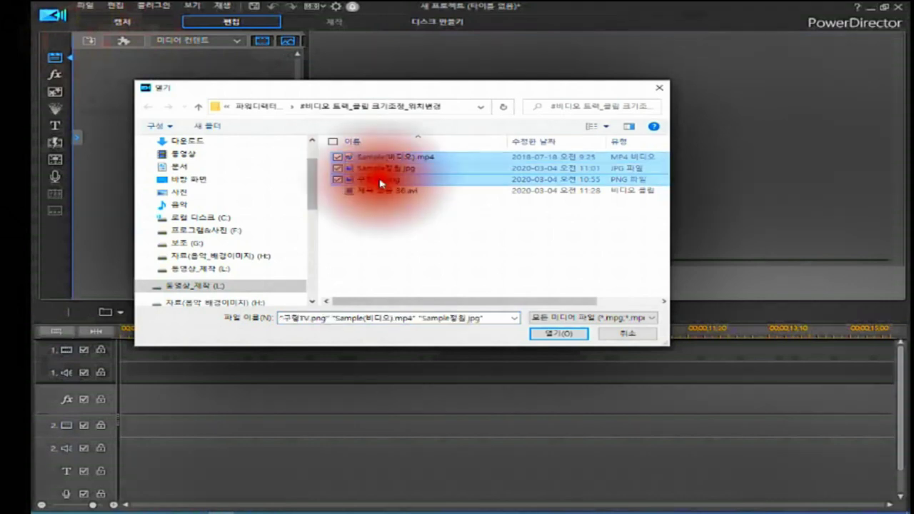
click(539, 334)
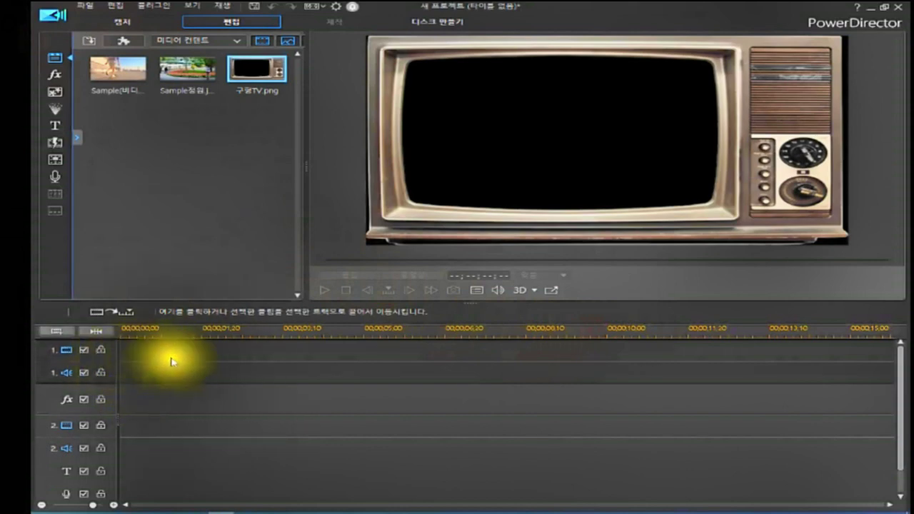
Place the Sample(비디오) clip at the start of video track 1 and 구형TV.png at the start of video track 2.
click(116, 77)
drag(116, 77, 120, 353)
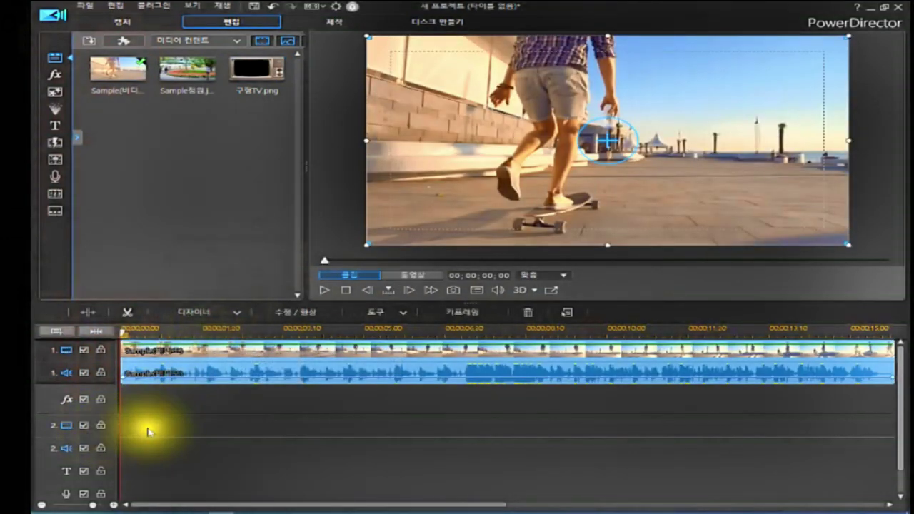
click(109, 424)
click(256, 70)
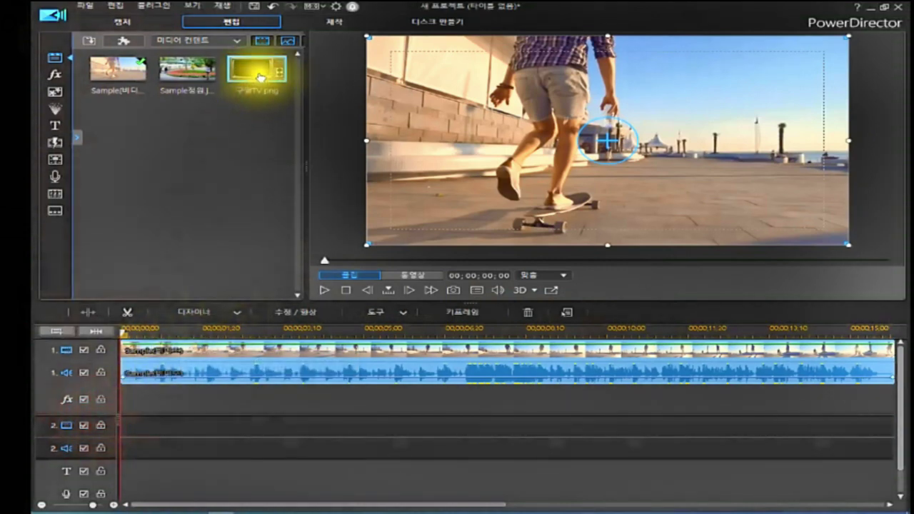
drag(255, 70, 118, 428)
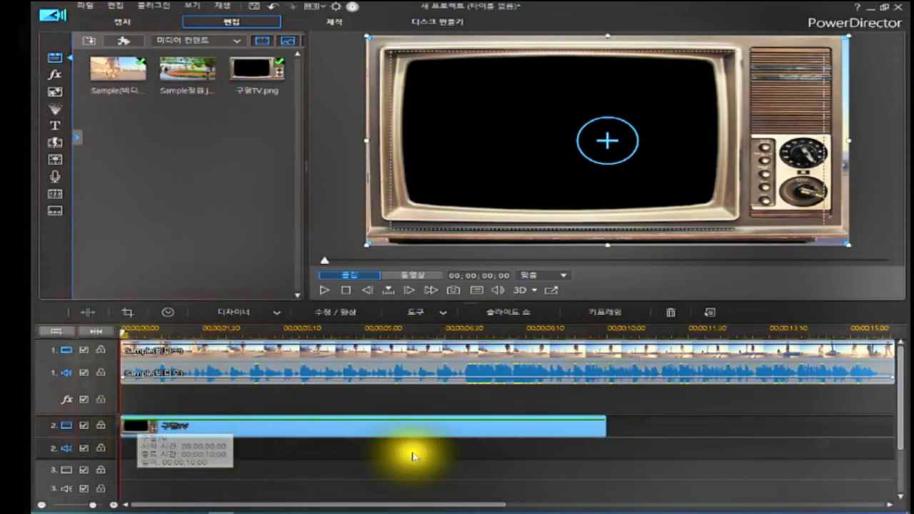
Extend the 구형TV clip on track 2 to the end of the video clip, and return the playhead to the start.
click(579, 431)
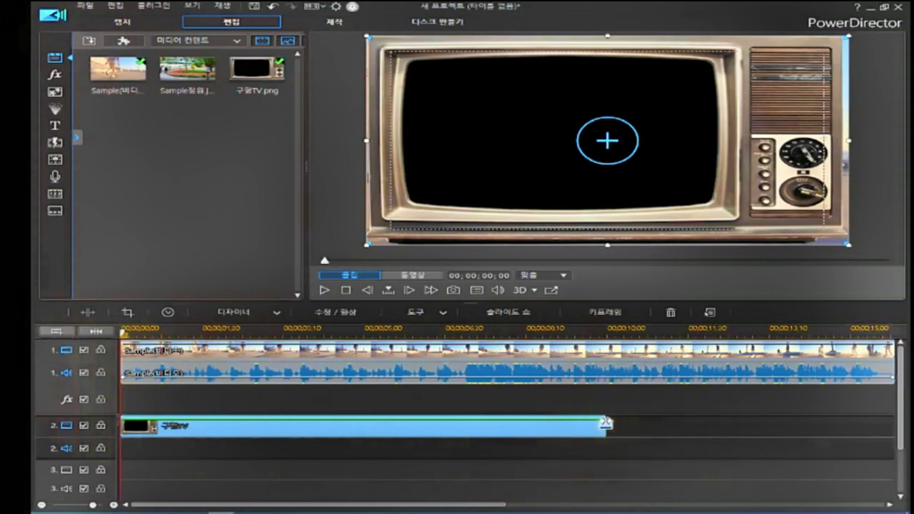
click(606, 423)
drag(606, 423, 878, 441)
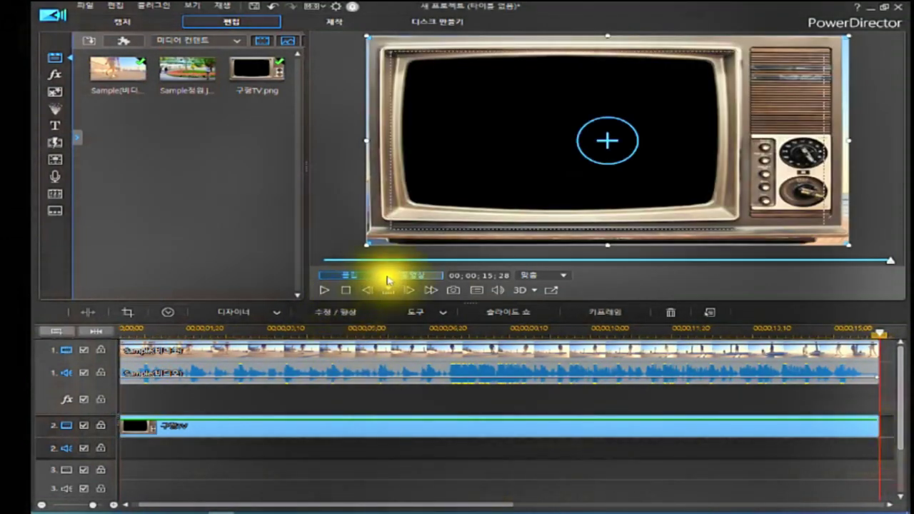
click(347, 291)
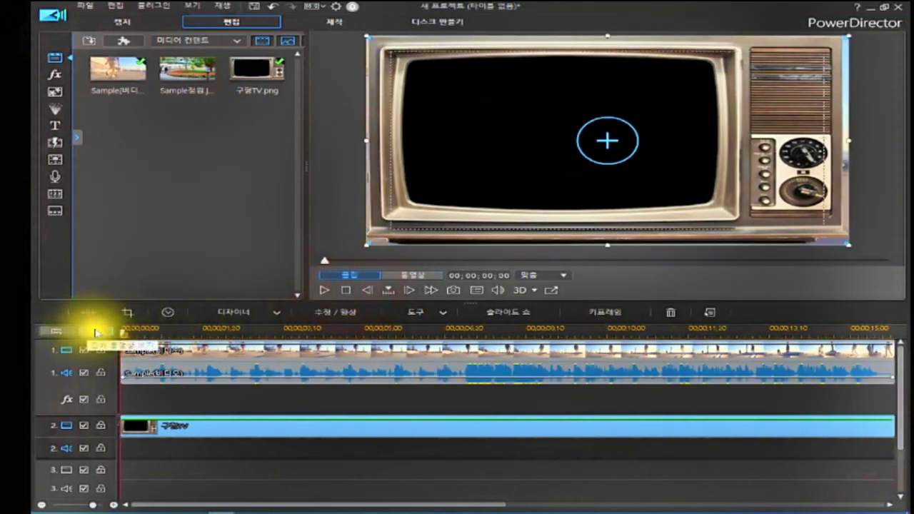
click(96, 333)
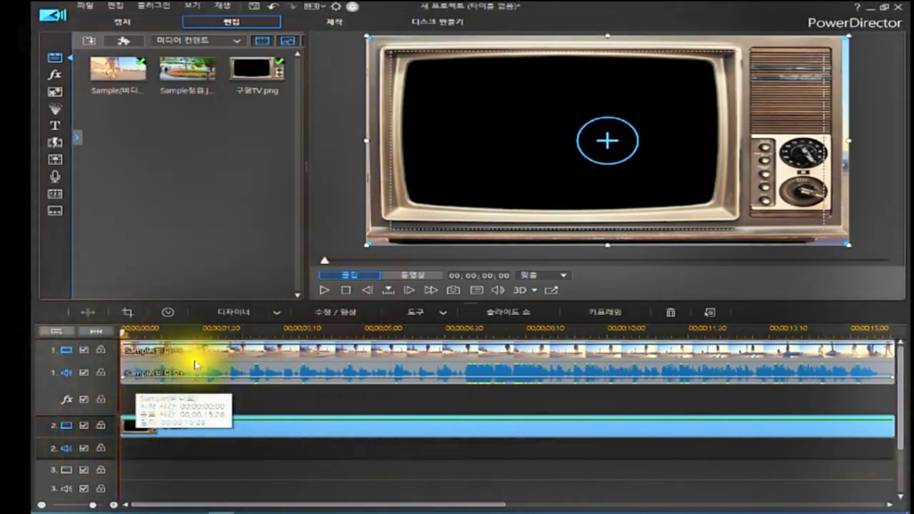
Examine how the clips on tracks 1 and 2 are layered in the preview with the playhead at 00;00;01;27.
click(172, 427)
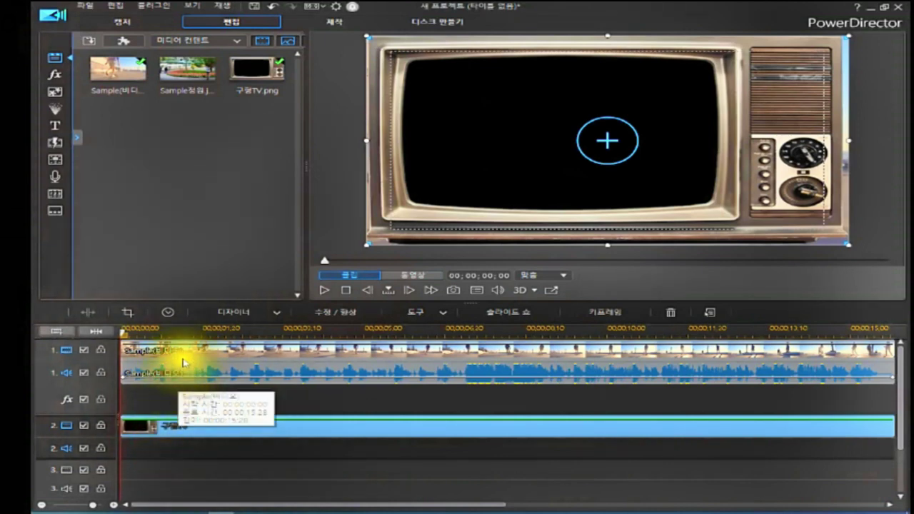
click(197, 432)
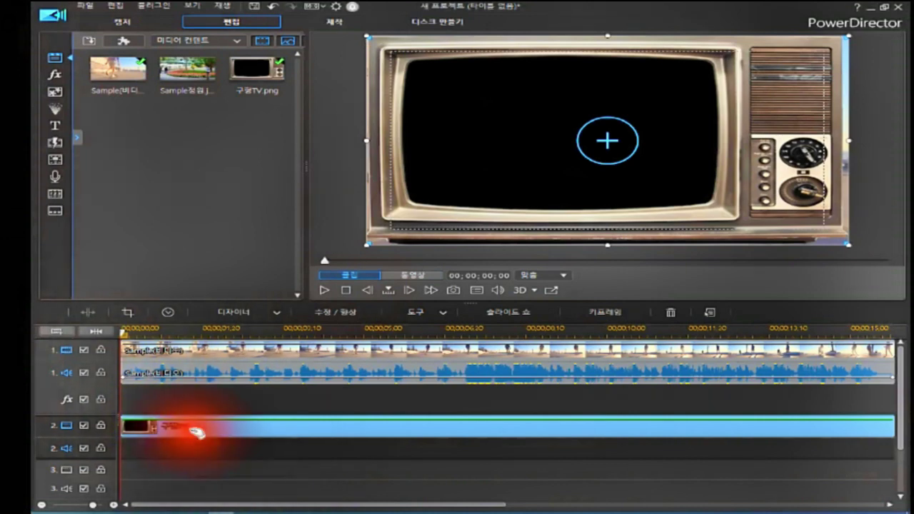
click(224, 373)
click(212, 331)
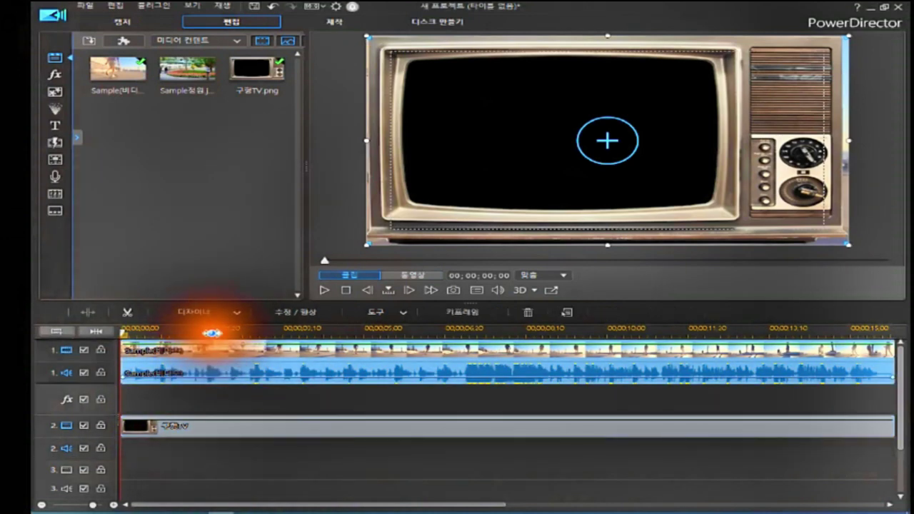
click(202, 428)
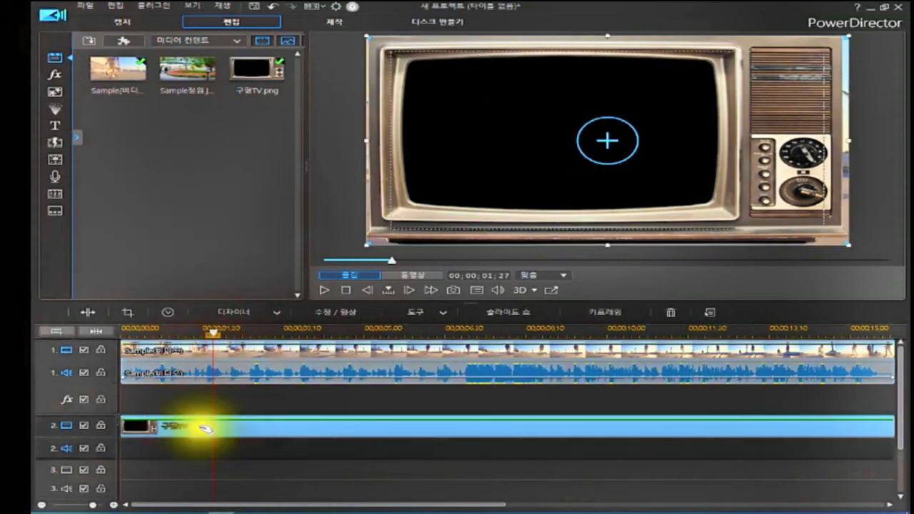
click(182, 484)
click(170, 475)
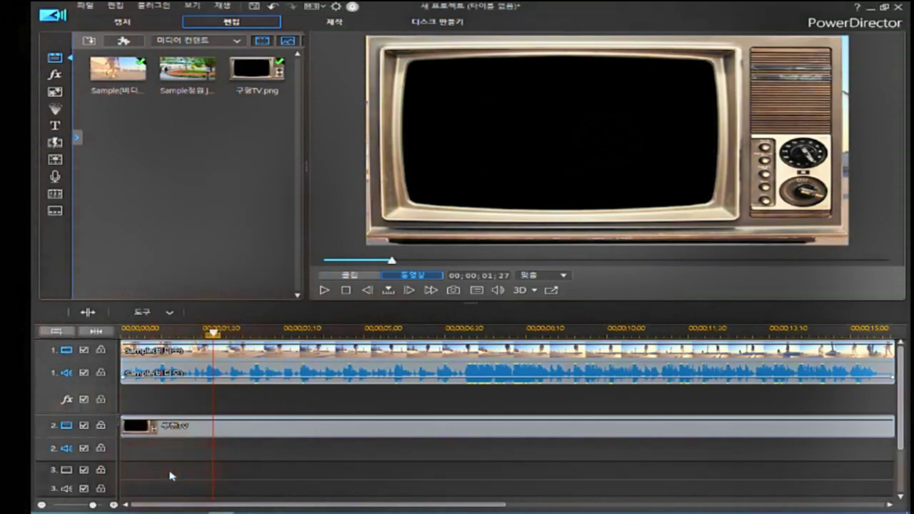
click(180, 429)
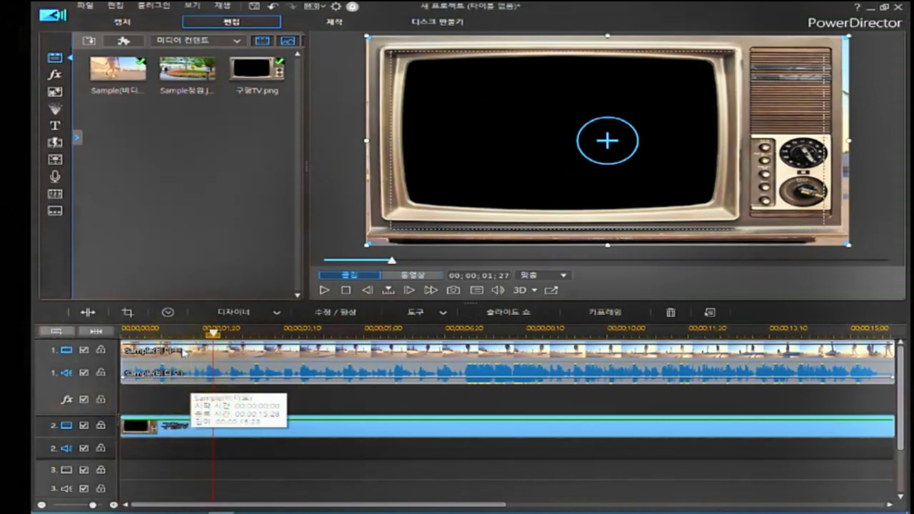
click(164, 457)
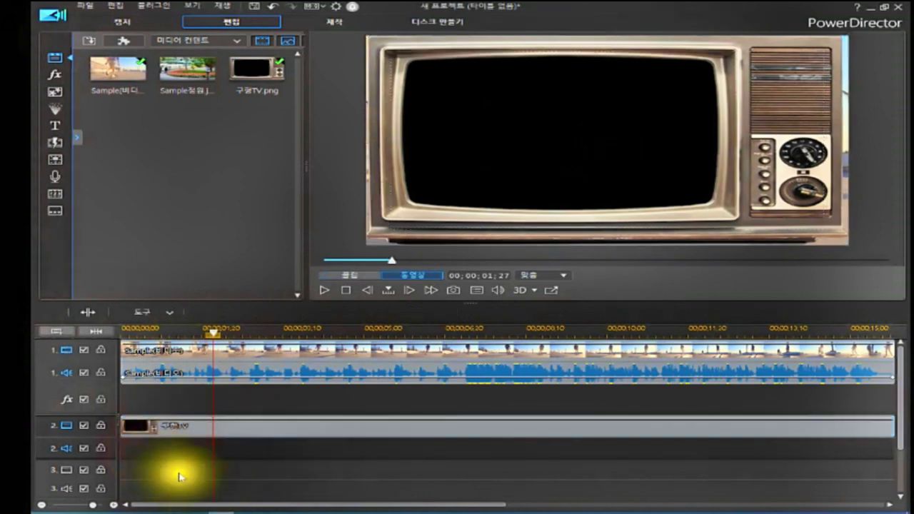
Try placing Sample정원.jpg at the start of video track 3, compare it with the 구형TV clip, and undo the placement.
drag(191, 71, 114, 471)
click(244, 479)
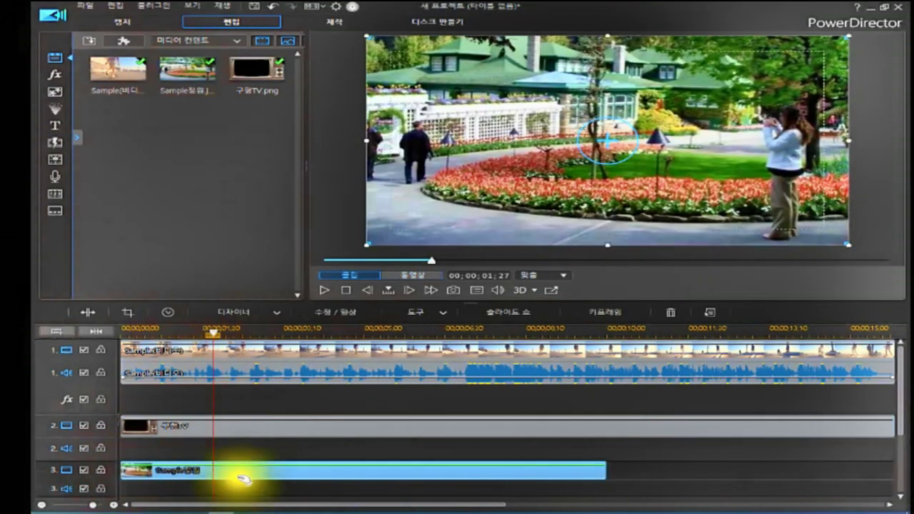
click(183, 429)
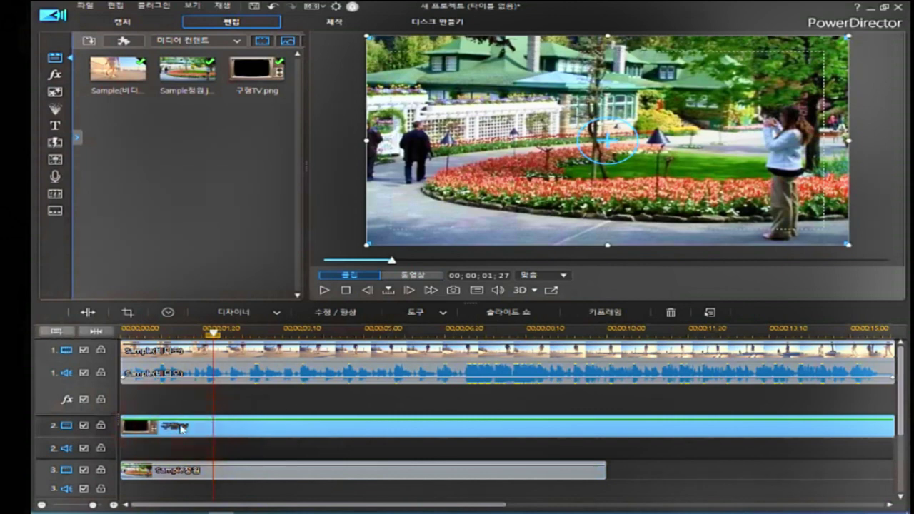
click(161, 471)
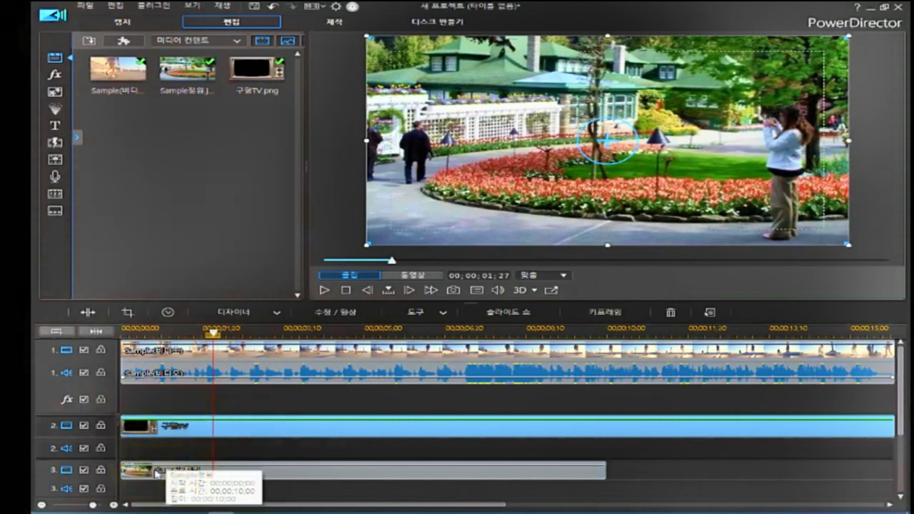
click(273, 8)
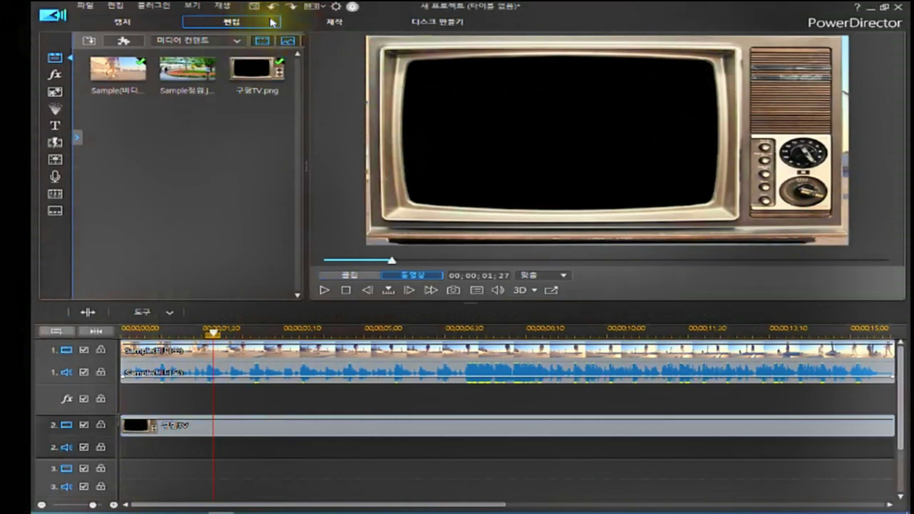
click(284, 17)
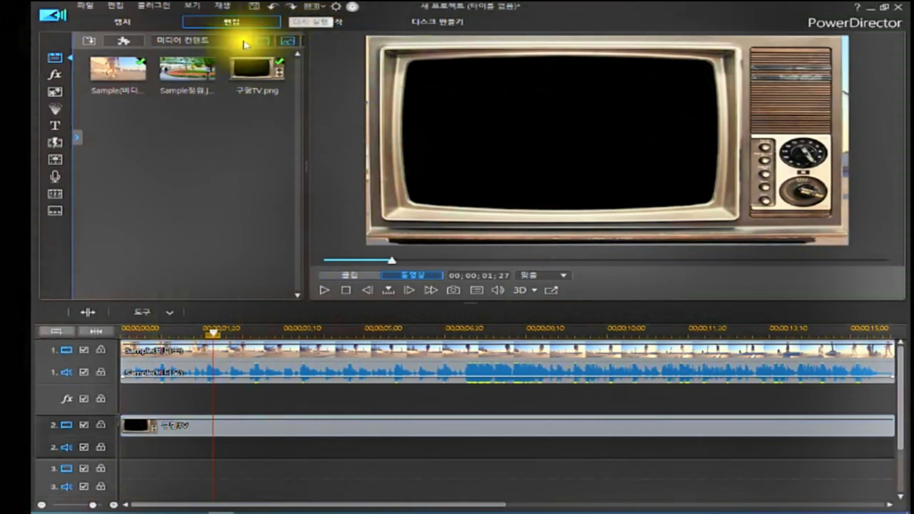
Place Sample정원.jpg at the start of video track 3 again to check the stacking order, and delete the clip.
click(190, 66)
drag(190, 66, 121, 472)
click(190, 471)
click(224, 472)
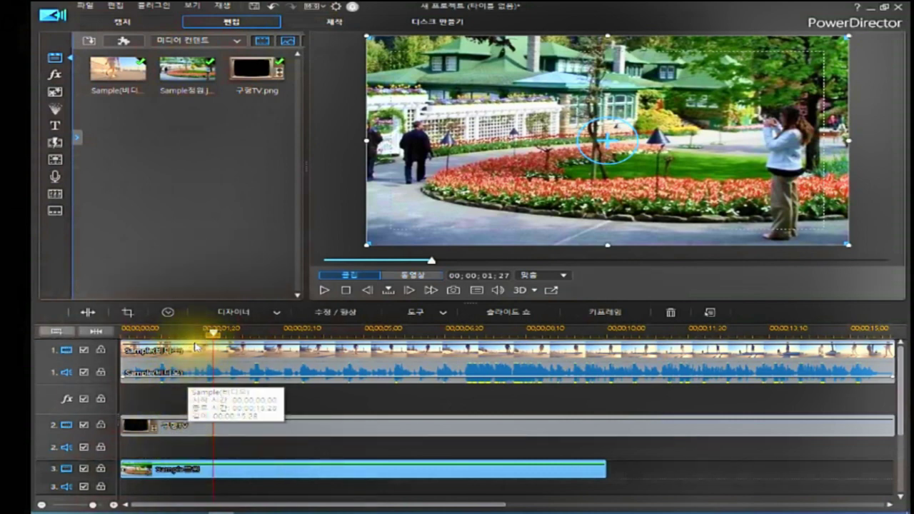
click(220, 471)
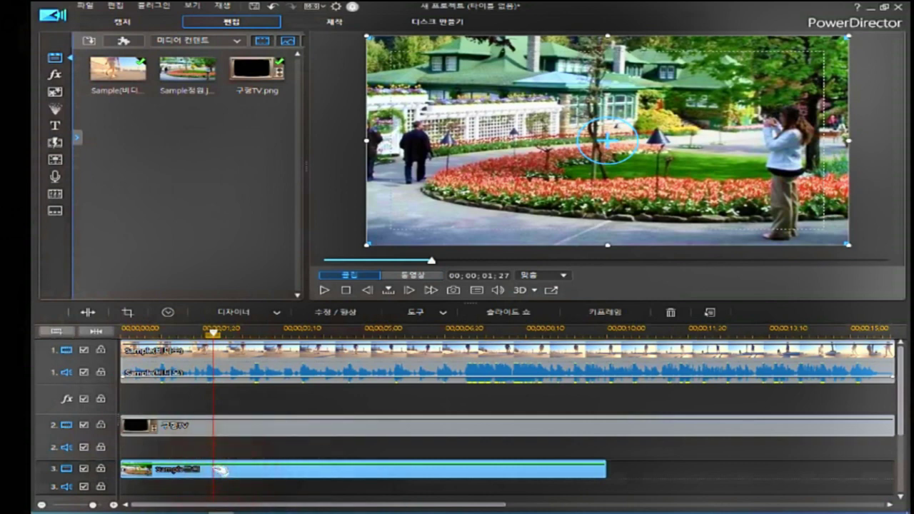
key(Delete)
Shrink the 구형TV image from its upper-left corner to about 58% of the frame width, and enlarge it back to full frame.
click(211, 430)
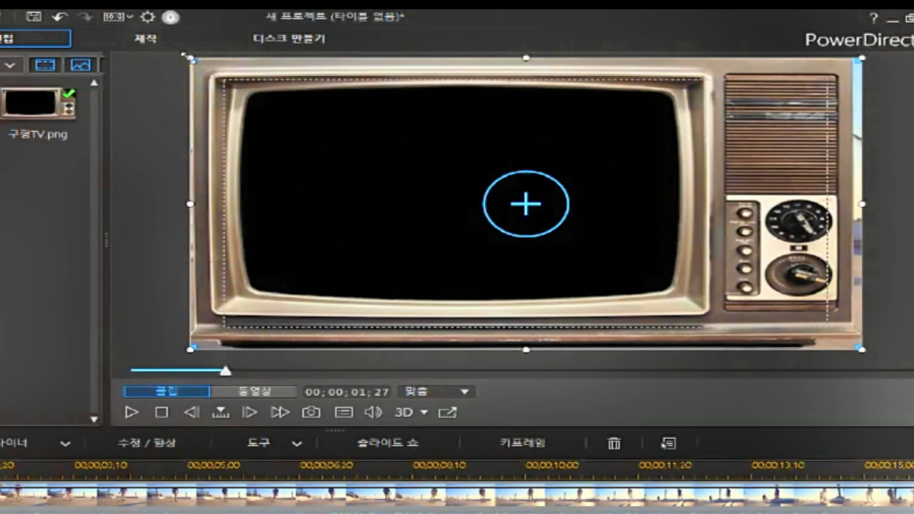
click(187, 56)
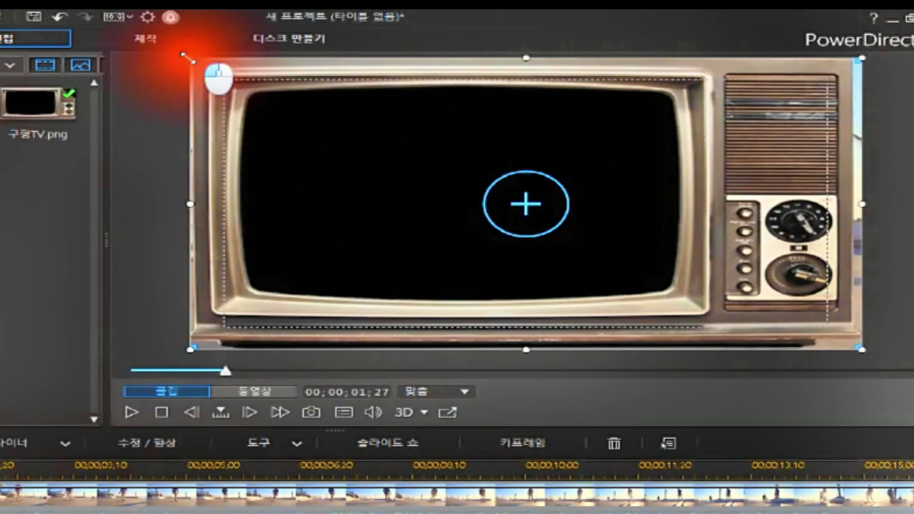
mouse_move(187, 57)
mouse_down()
mouse_move(295, 148)
mouse_move(465, 255)
mouse_up()
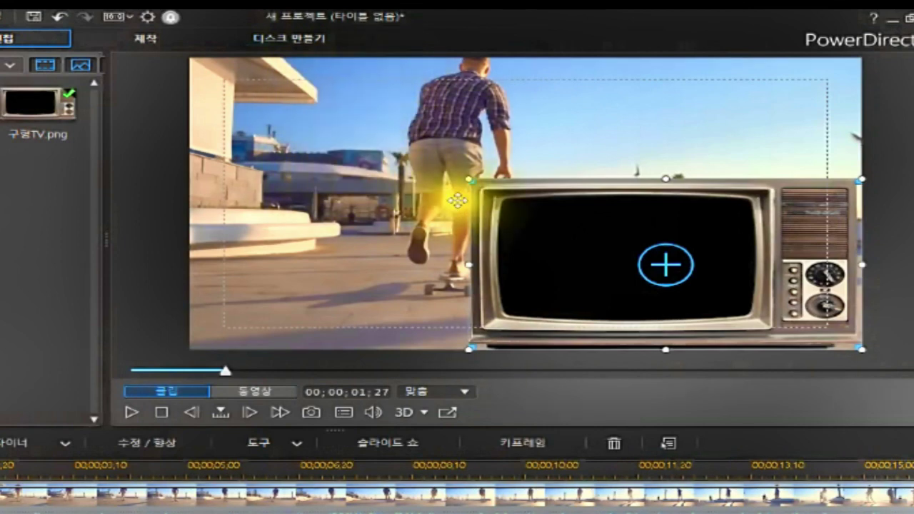
click(469, 181)
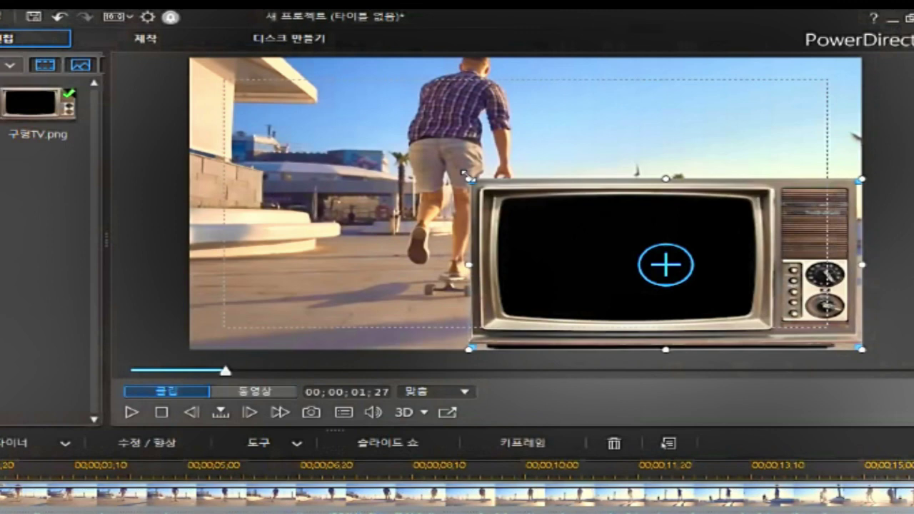
click(467, 175)
drag(467, 175, 190, 60)
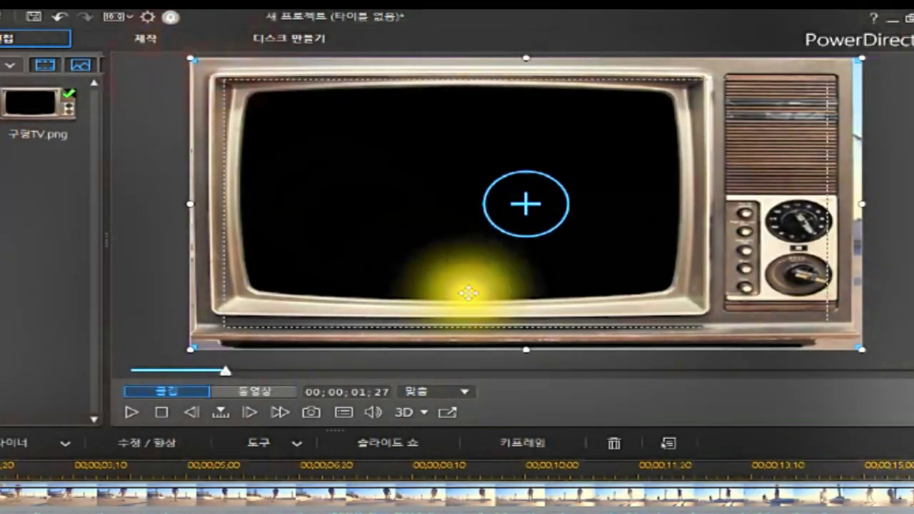
Scale the 구형TV image down from its upper-left corner to about 78% of the frame width, keeping its lower-right corner in place.
click(470, 294)
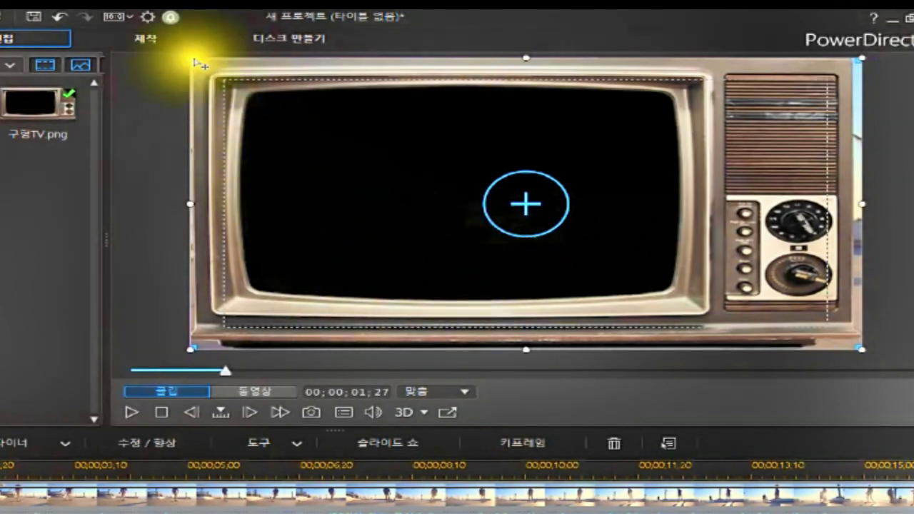
drag(185, 53, 352, 120)
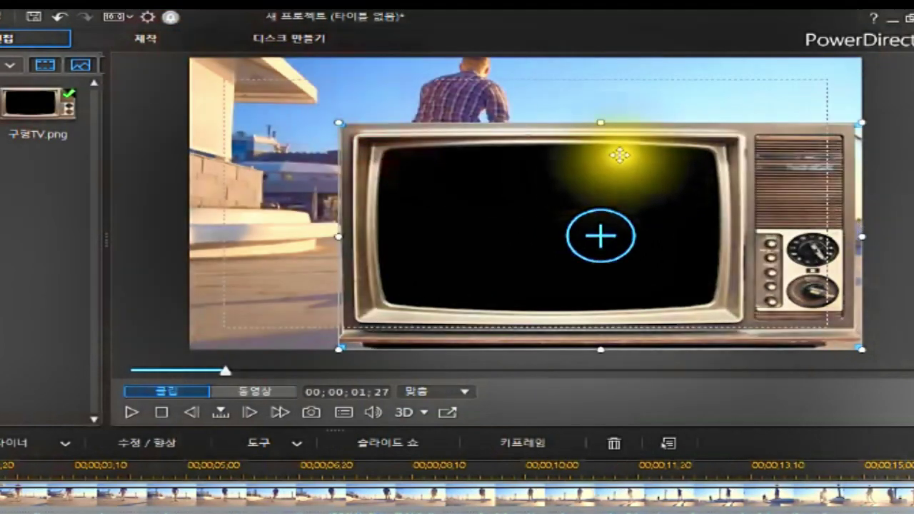
Resize the 구형TV image from its top-edge and left-edge handles, ending at about 41% of the frame width against its fixed right edge.
drag(598, 120, 598, 119)
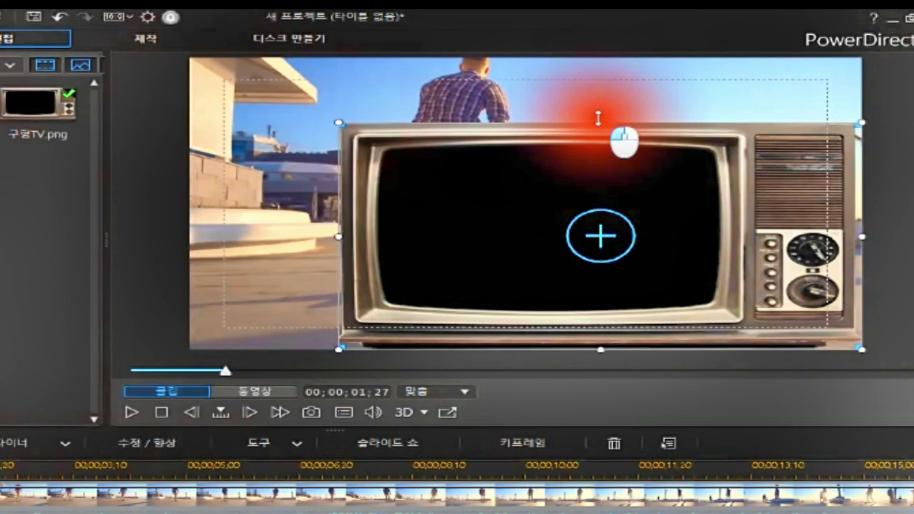
drag(598, 118, 582, 79)
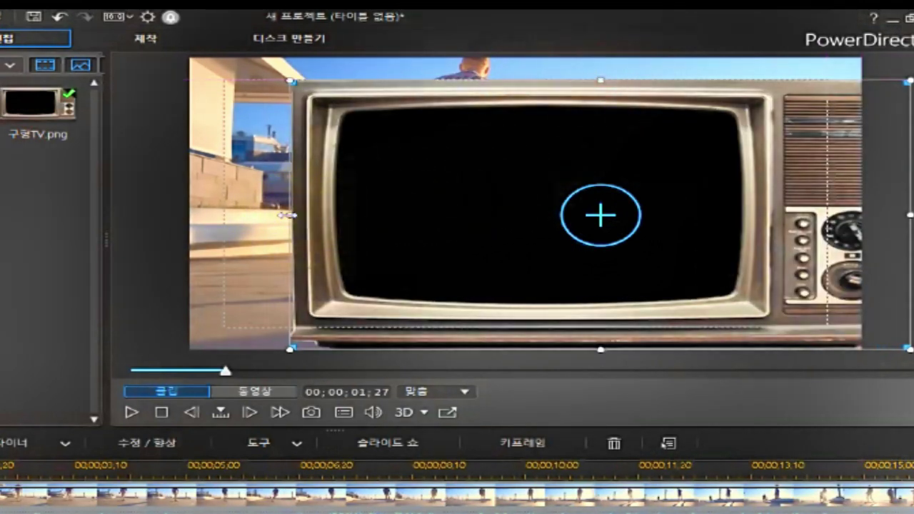
click(286, 215)
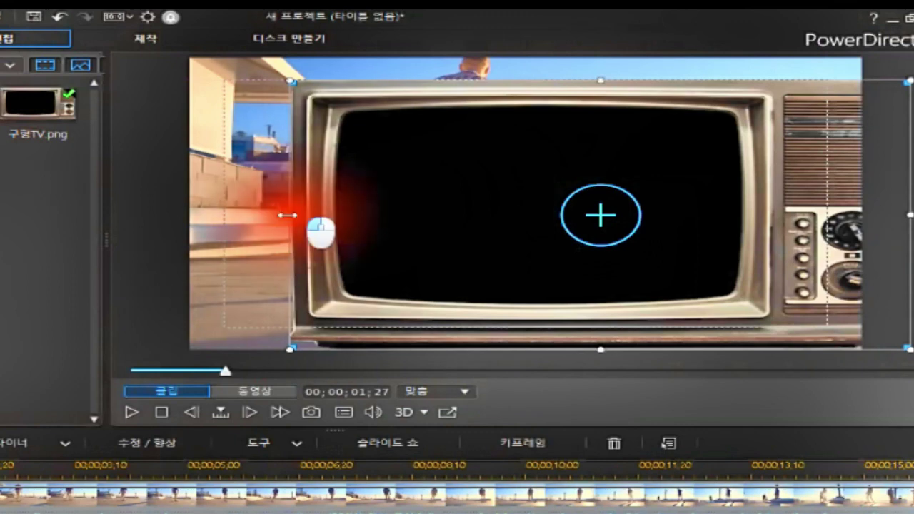
drag(287, 214, 185, 215)
click(185, 211)
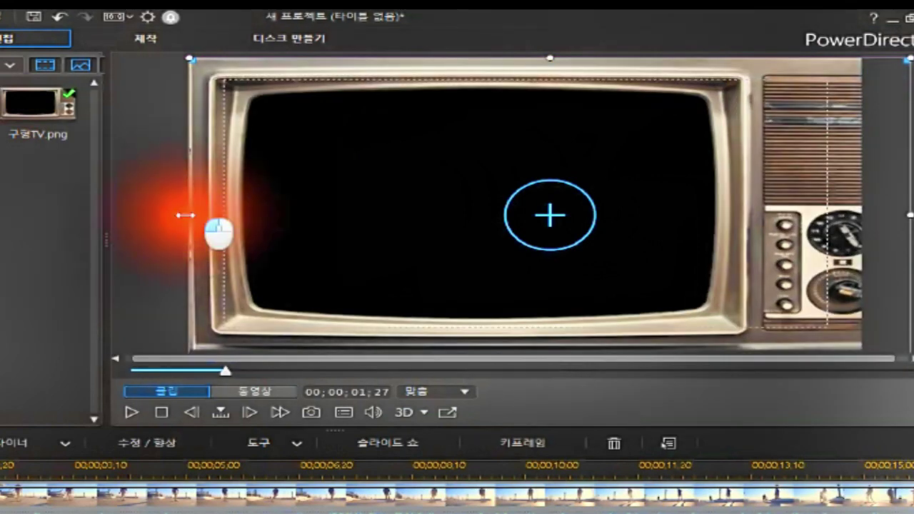
drag(185, 215, 632, 266)
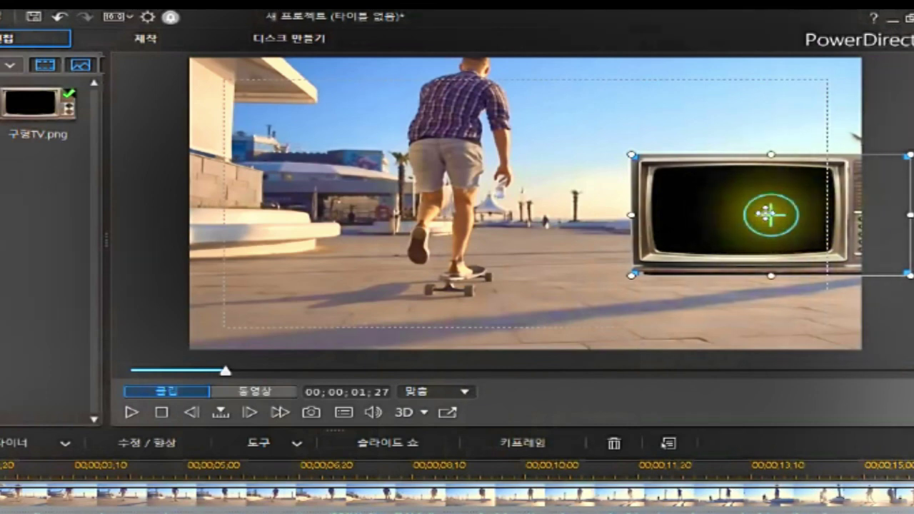
Move the 구형TV image by its centre handle to the frame's upper right, and by its border to the lower middle in front of the skateboarder.
click(772, 214)
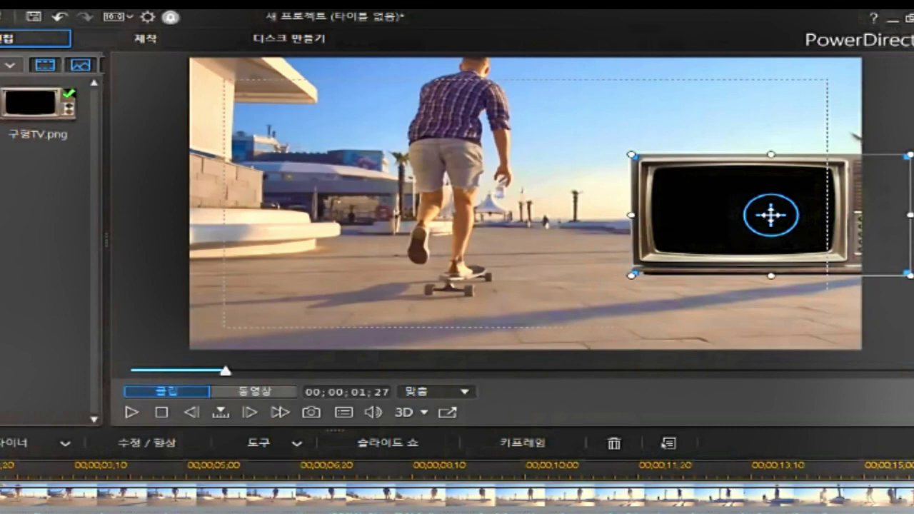
click(771, 214)
drag(771, 214, 688, 147)
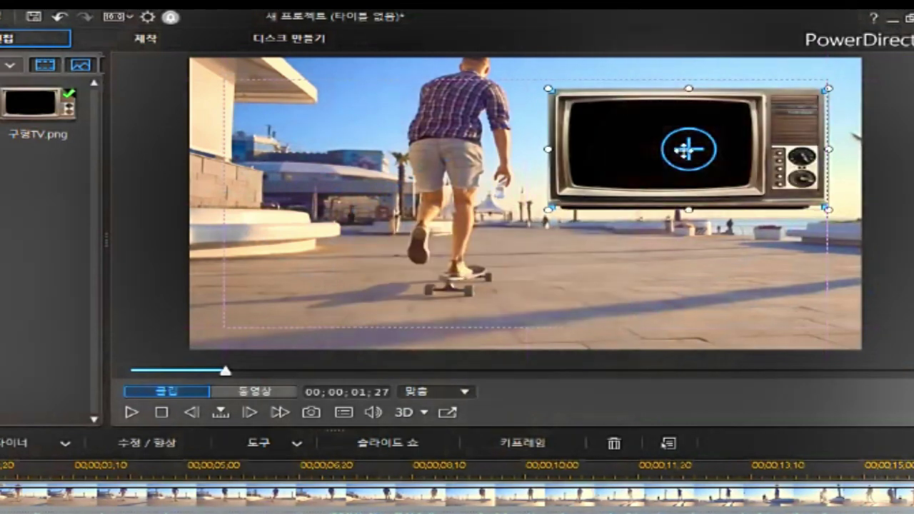
click(684, 149)
click(682, 149)
click(622, 88)
mouse_move(622, 88)
mouse_down()
mouse_move(596, 129)
mouse_move(533, 167)
mouse_move(384, 186)
mouse_up()
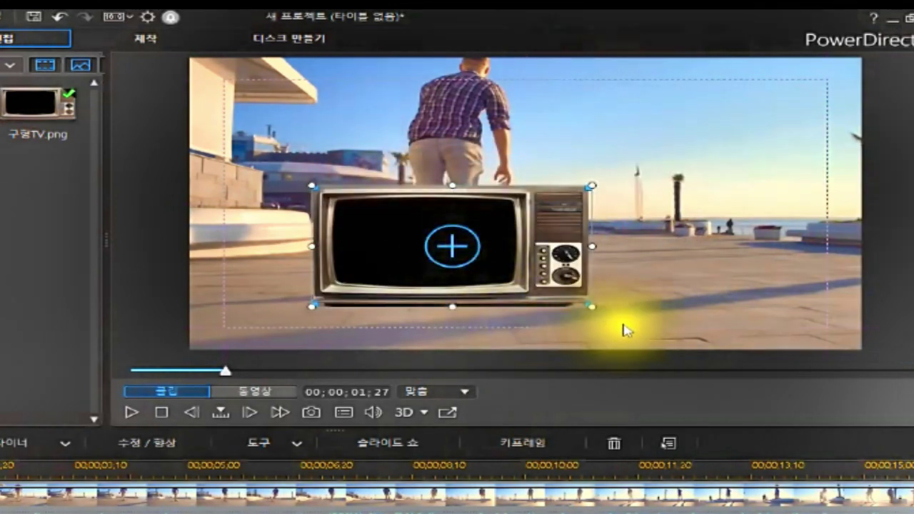
Reposition the 구형TV image by its borders and centre handle, placing it at mid-height just to the right of the skateboarder.
click(589, 229)
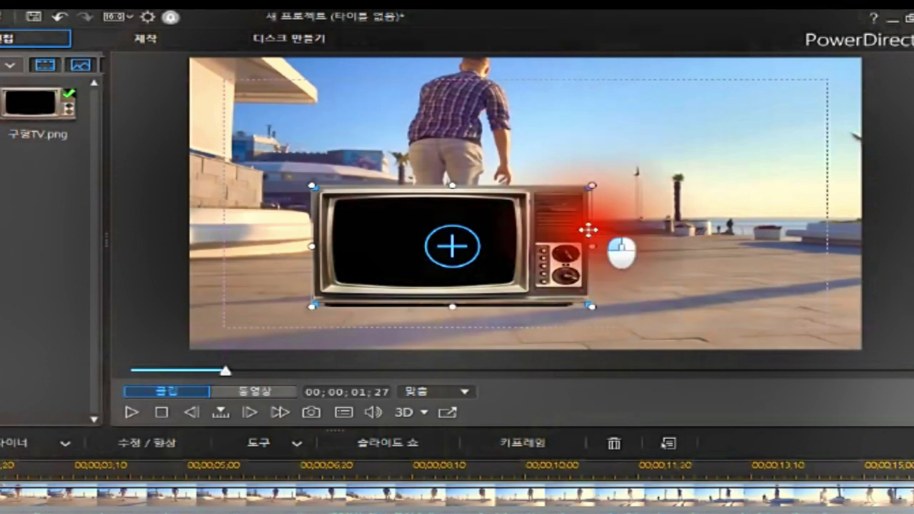
drag(589, 229, 828, 116)
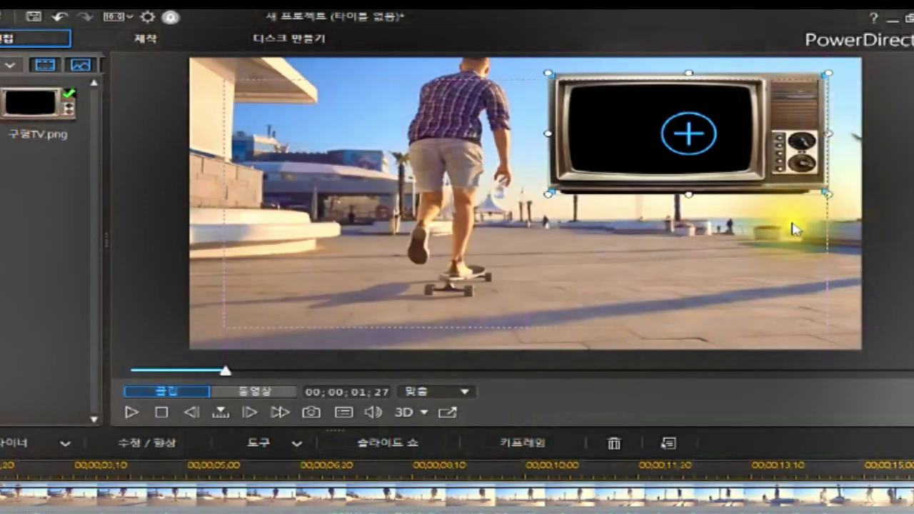
click(652, 189)
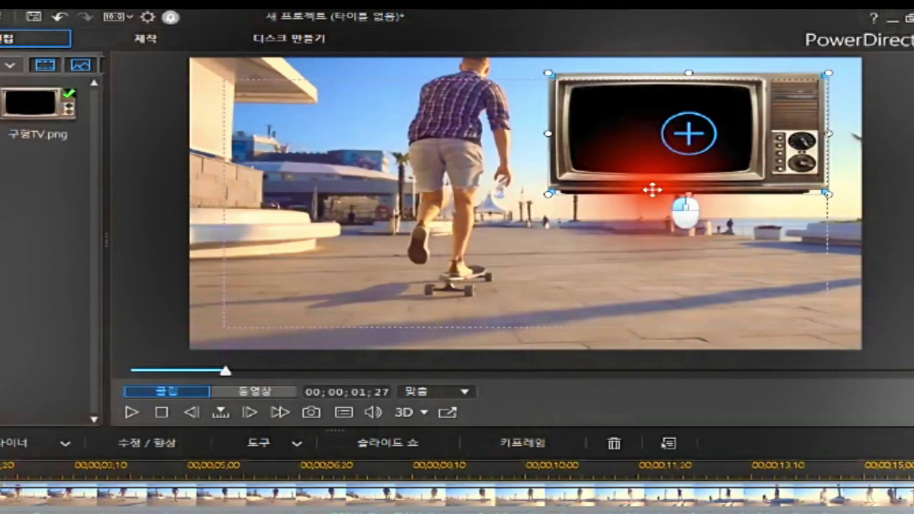
drag(652, 189, 527, 270)
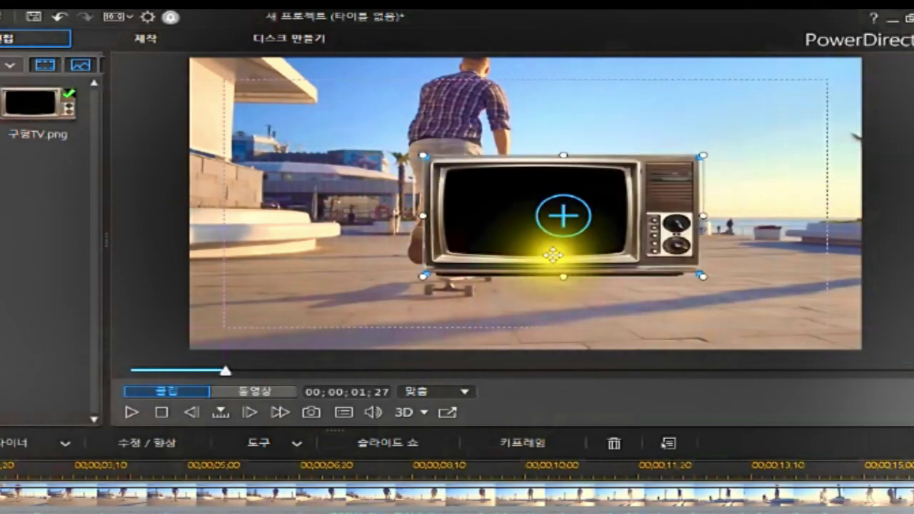
click(559, 212)
drag(563, 215, 641, 213)
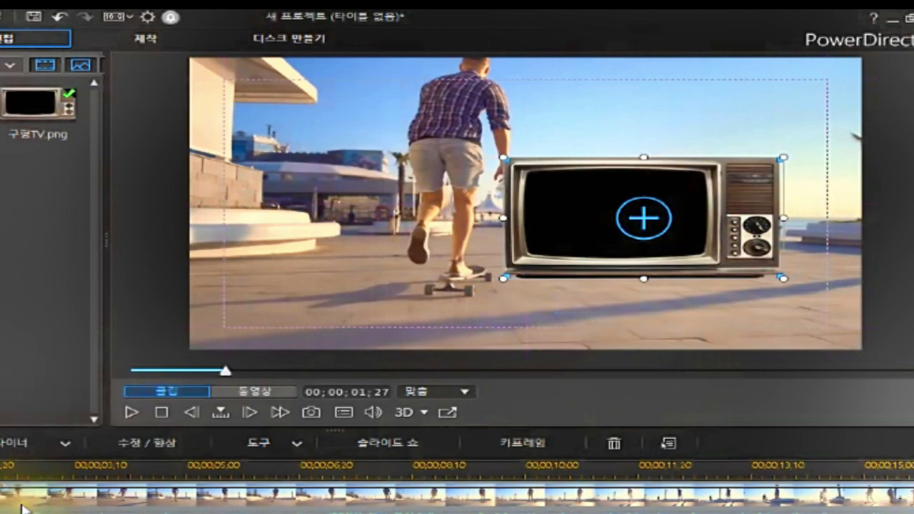
Select the skateboarder video and the 구형TV clip in turn to compare their selection frames, ending with the video selected.
click(527, 204)
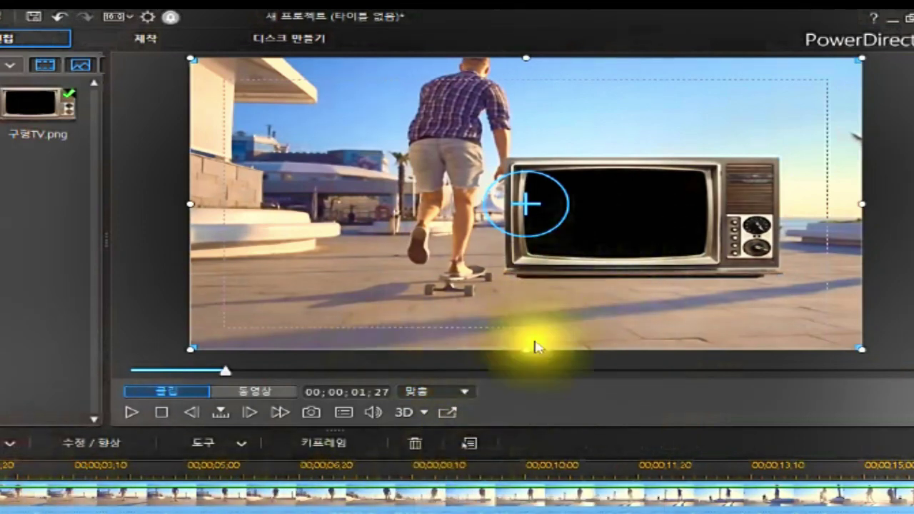
click(643, 214)
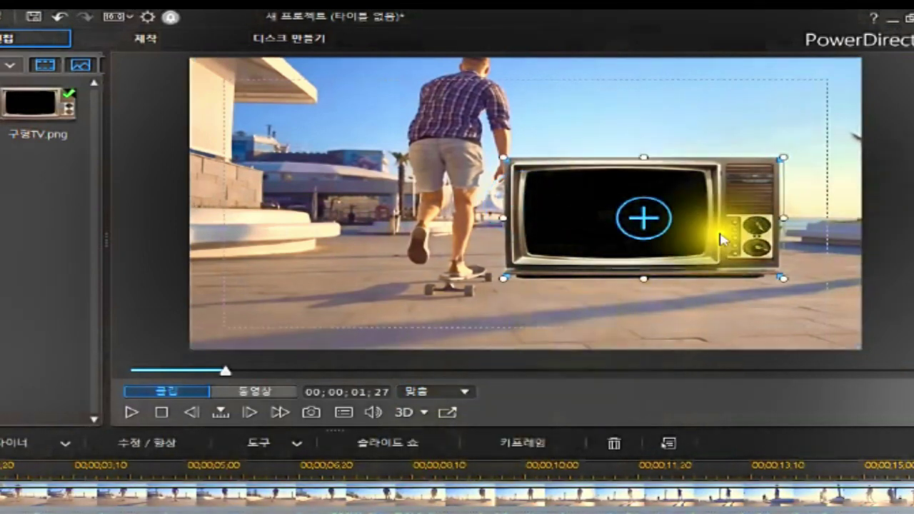
click(61, 504)
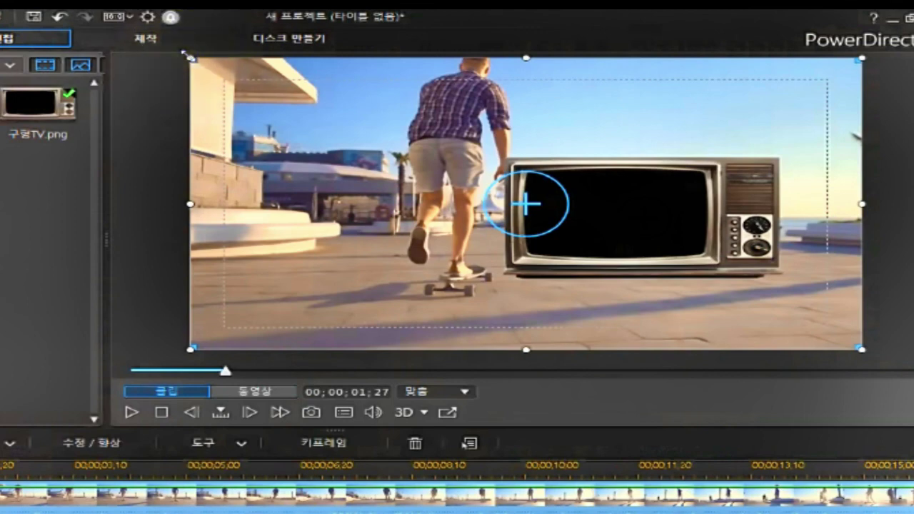
Shrink the skateboarder video from its upper-left corner to about 68% of the frame width, and enlarge it back to full frame.
click(187, 55)
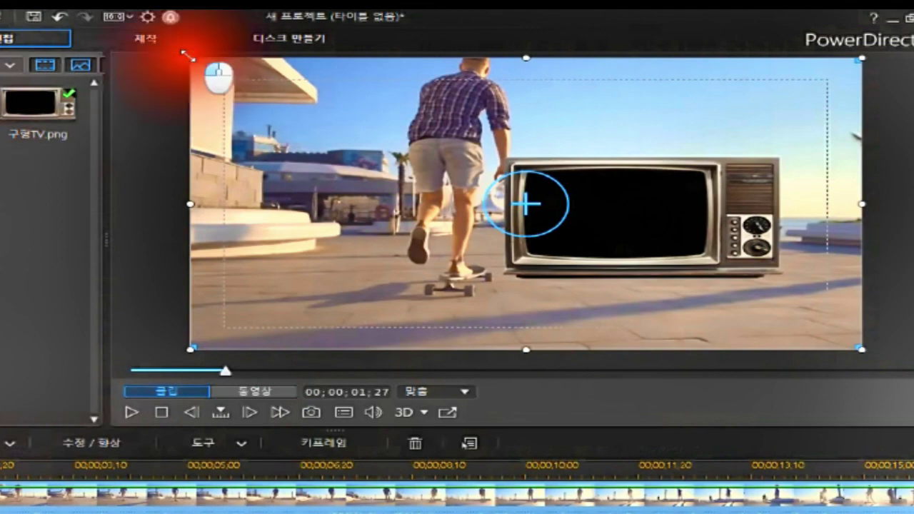
drag(187, 55, 405, 206)
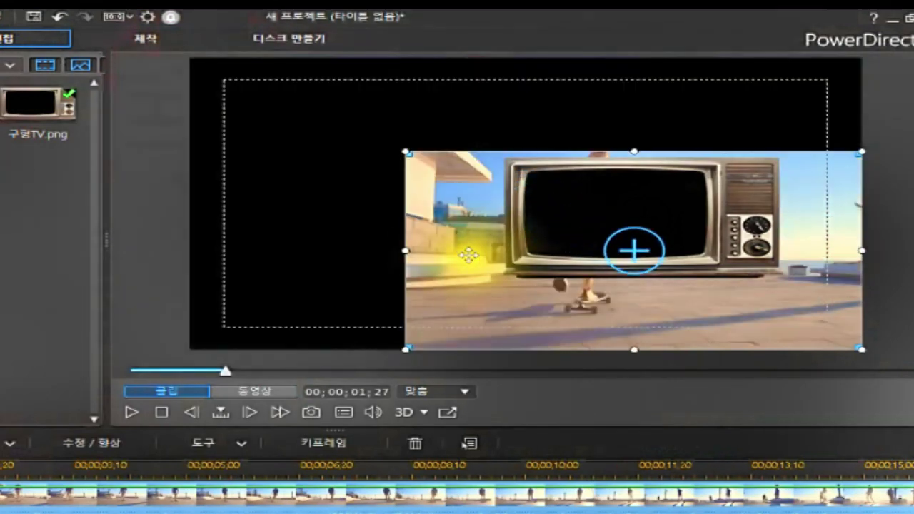
click(397, 149)
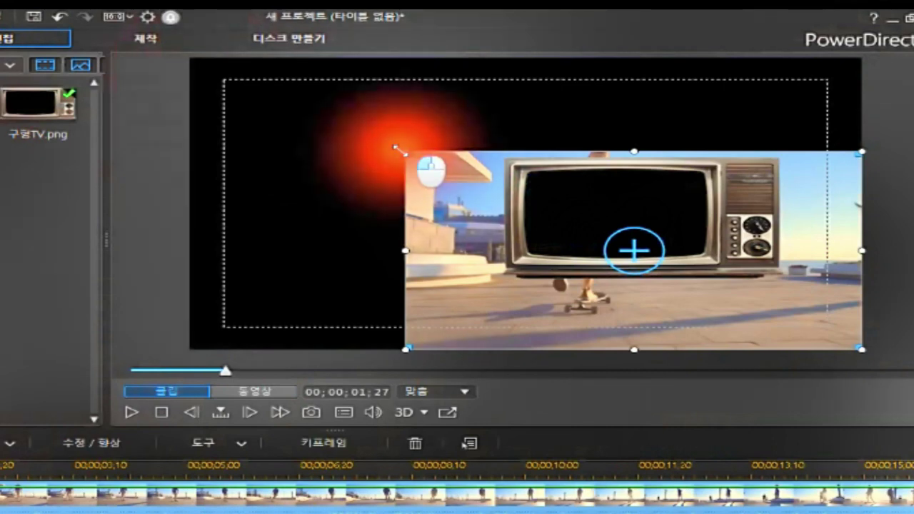
drag(400, 148, 191, 68)
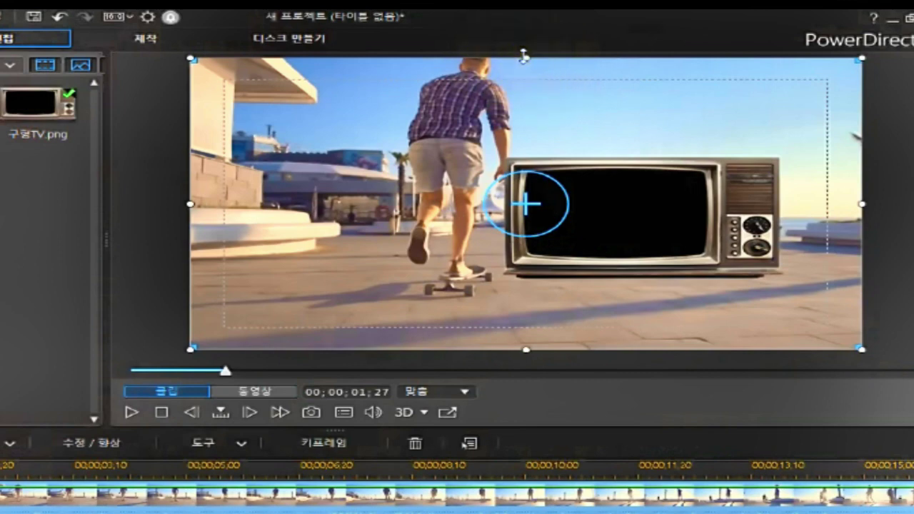
Shrink the skateboarder video from its top edge to about 24% of the frame width, and enlarge it back to full frame.
click(524, 55)
drag(523, 56, 528, 232)
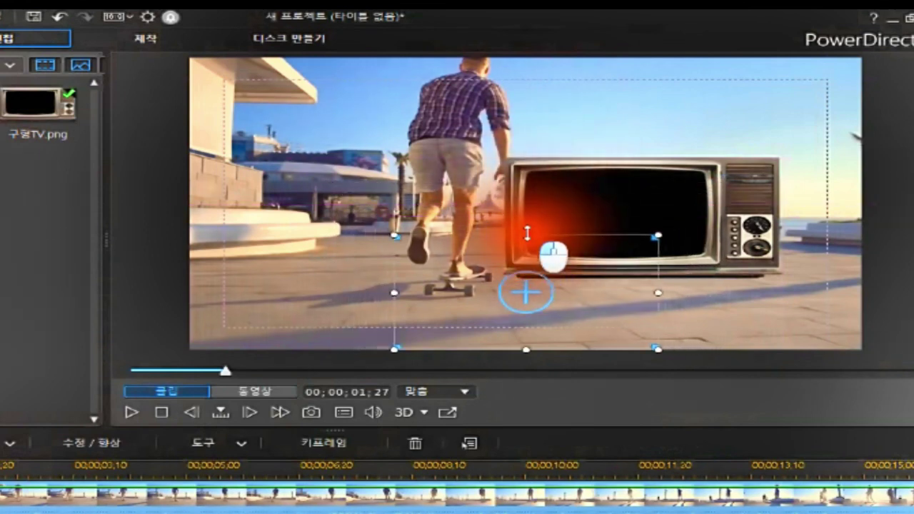
drag(527, 234, 528, 305)
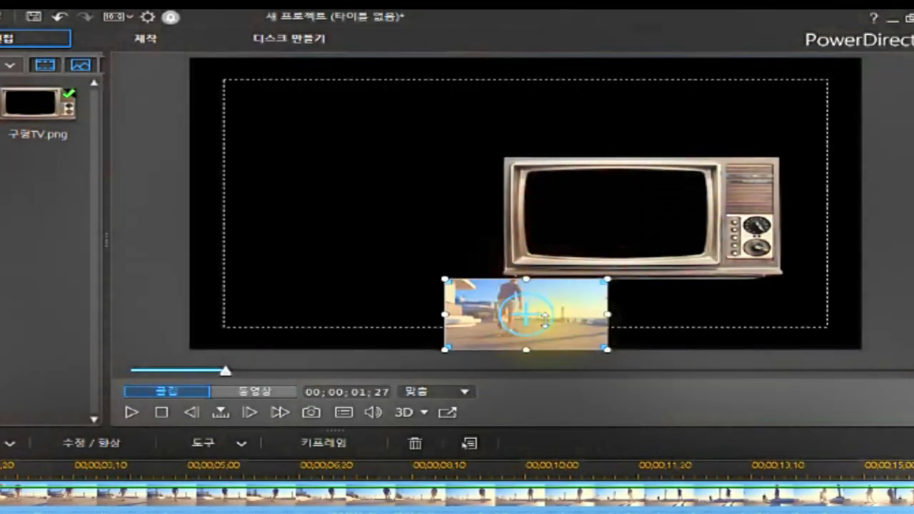
click(524, 277)
drag(523, 277, 525, 56)
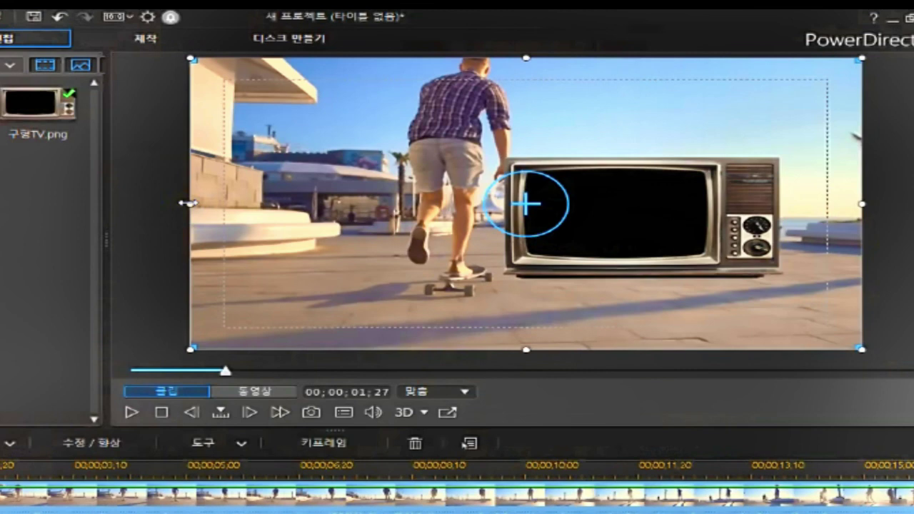
click(188, 203)
mouse_move(188, 203)
mouse_down()
mouse_move(408, 207)
mouse_move(458, 217)
mouse_move(461, 208)
mouse_move(191, 207)
mouse_up()
Scale the skateboarder video from its upper-left corner to about 71% of the frame width, and move it to the frame's left edge and back right.
drag(183, 54, 379, 164)
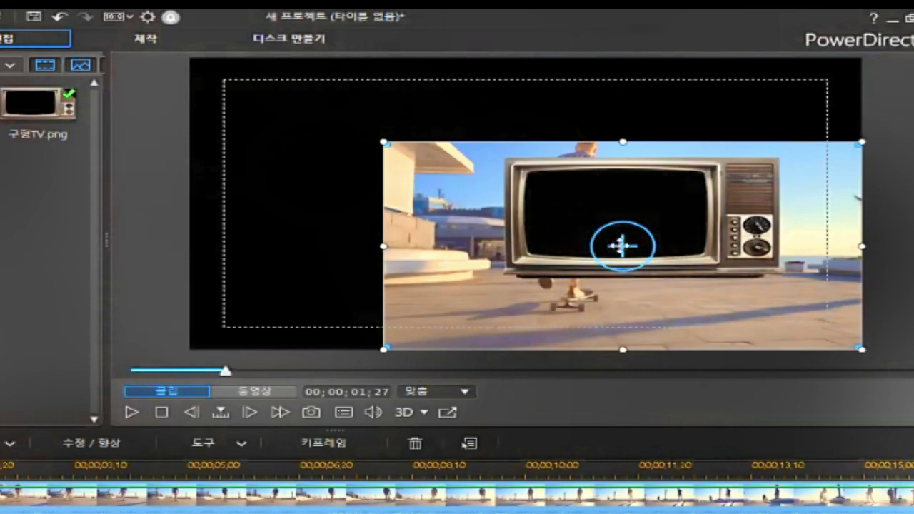
click(620, 246)
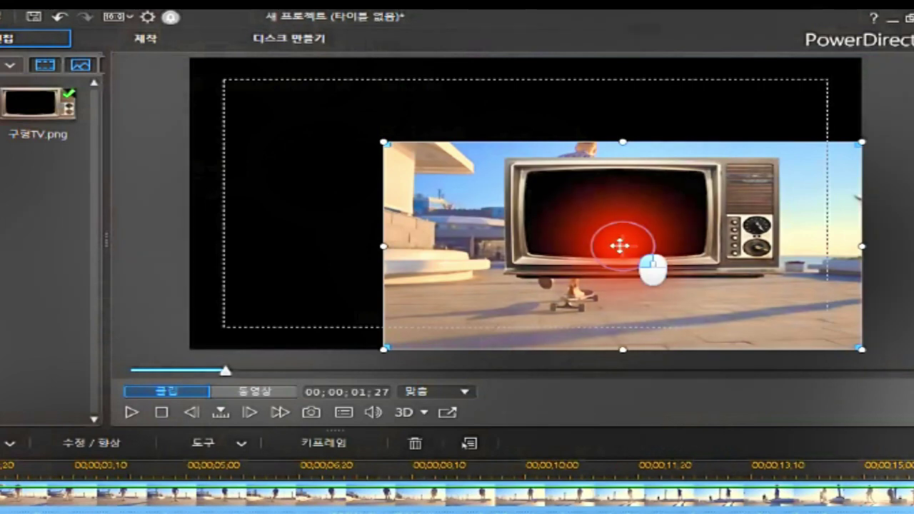
drag(619, 246, 433, 184)
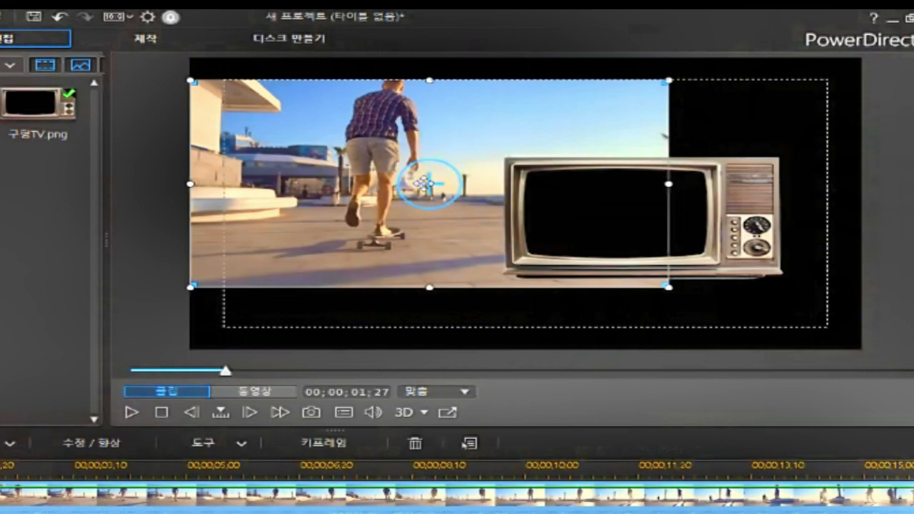
drag(427, 185, 623, 236)
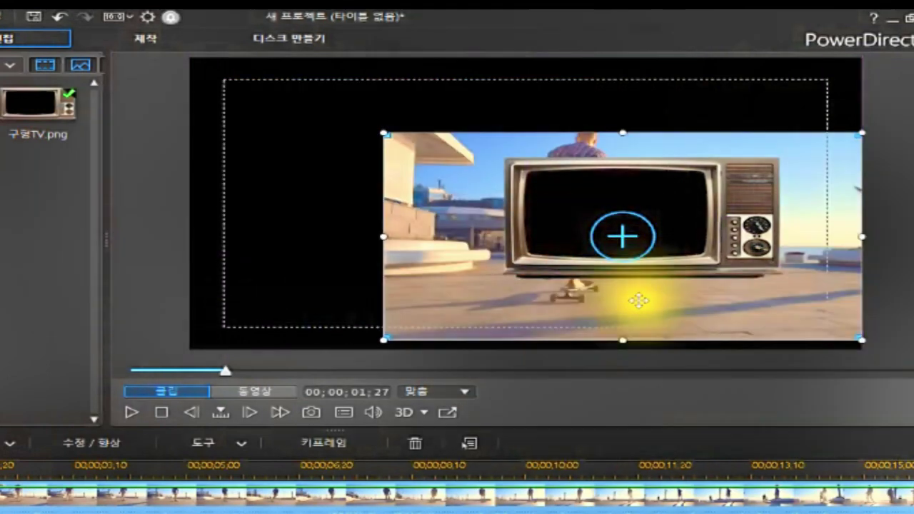
Move the reduced skateboarder video toward the frame's centre by its centre handle, and shift it slightly up and left by its left border.
click(626, 235)
drag(626, 235, 504, 202)
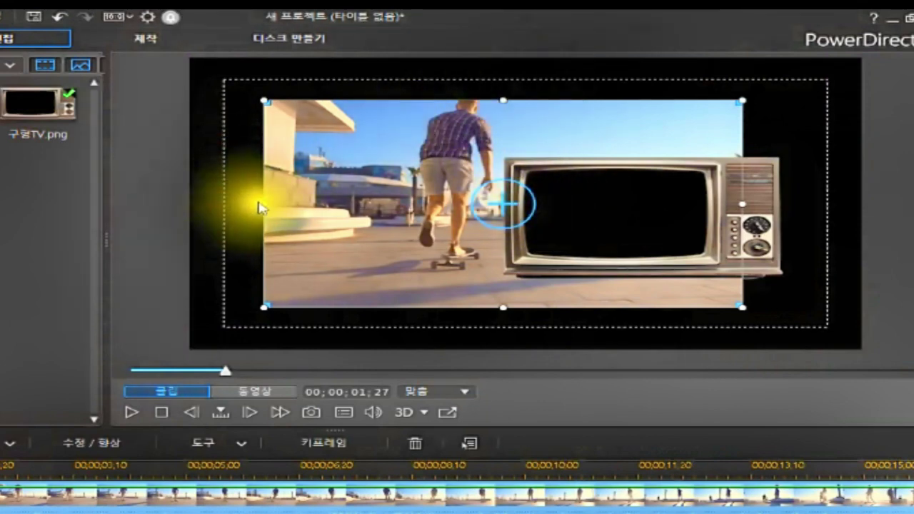
drag(495, 199, 478, 220)
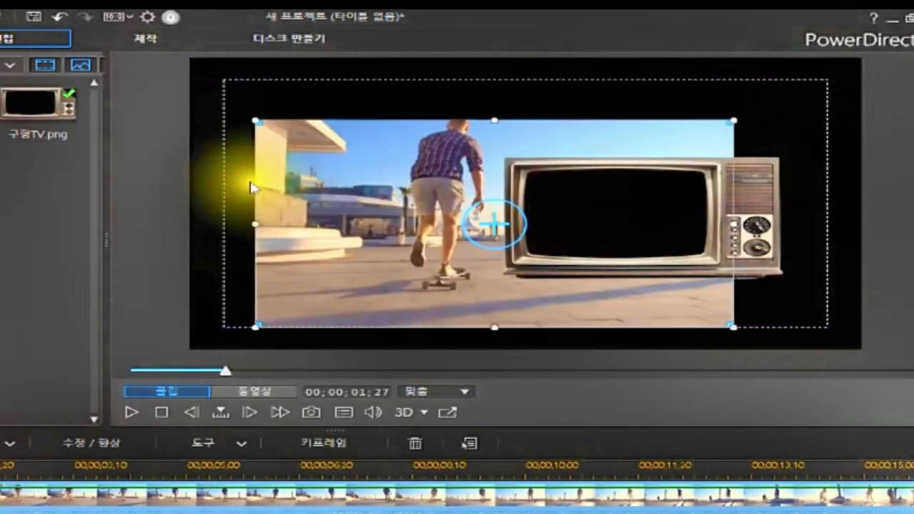
drag(256, 180, 255, 180)
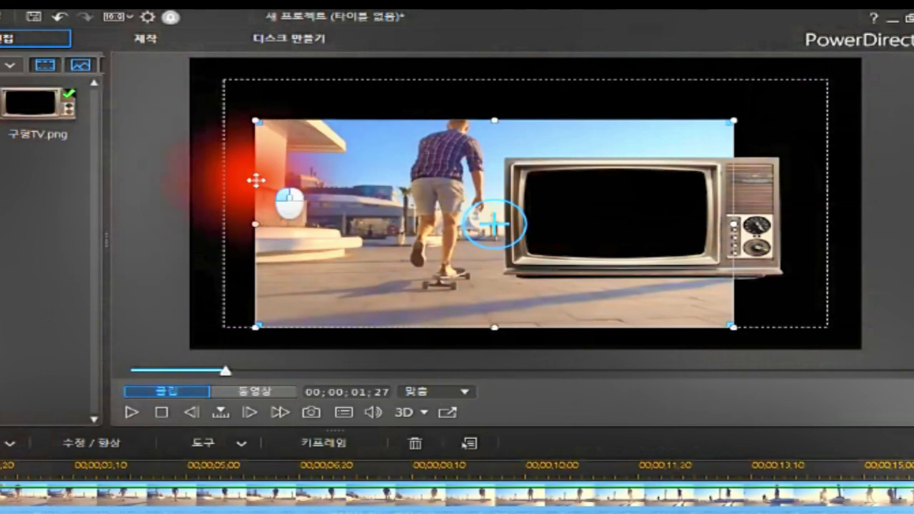
drag(256, 180, 229, 166)
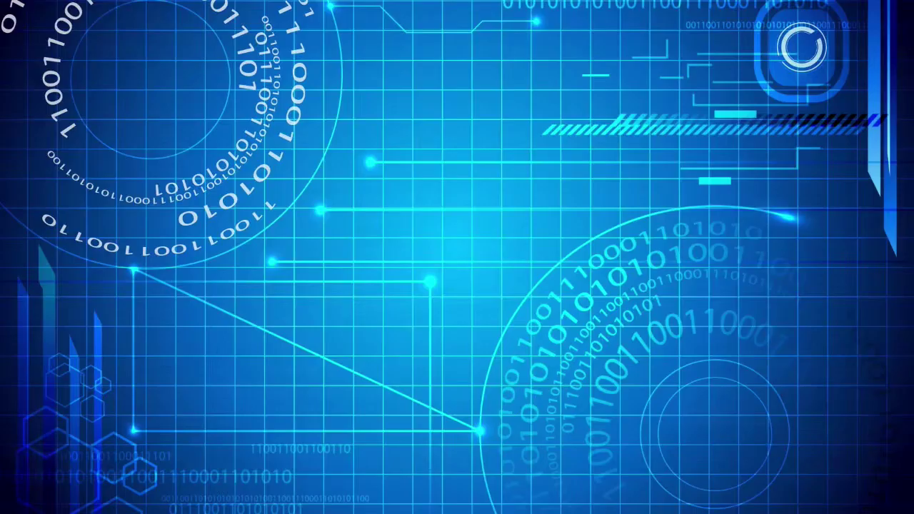